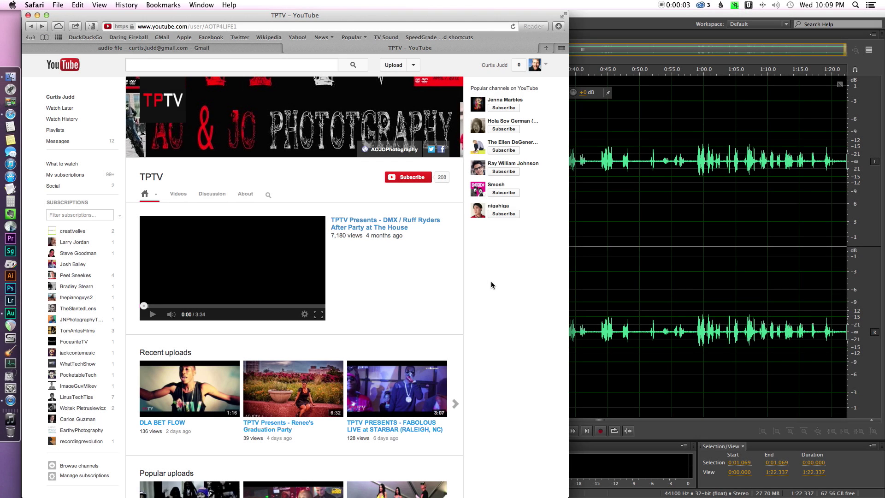
Bring Adobe Audition in front of Safari and play the dialogue recording to hear its noise.
click(607, 29)
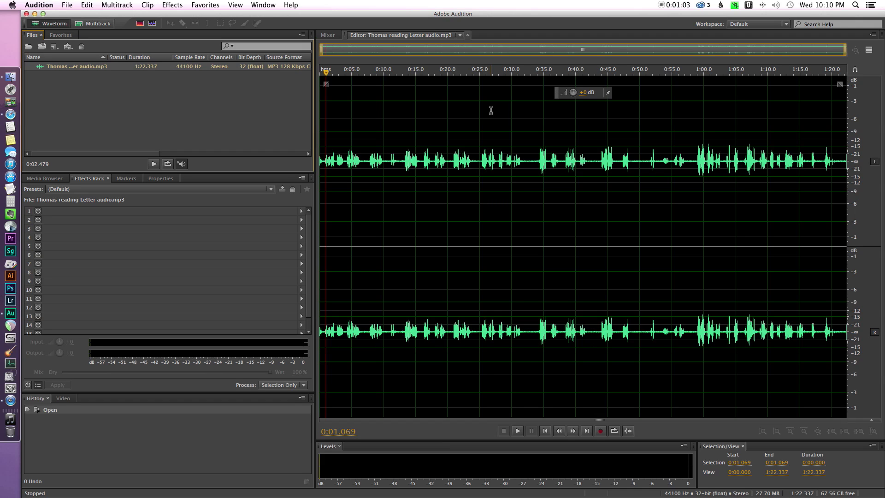
key(space)
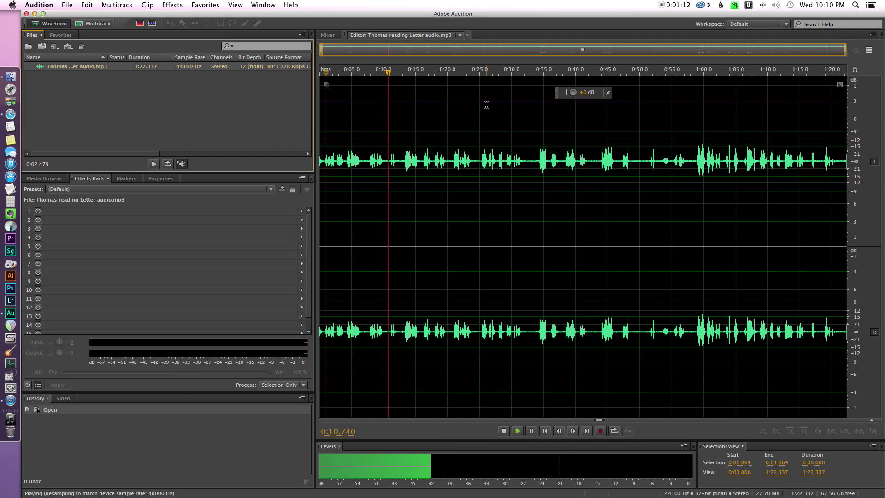
key(space)
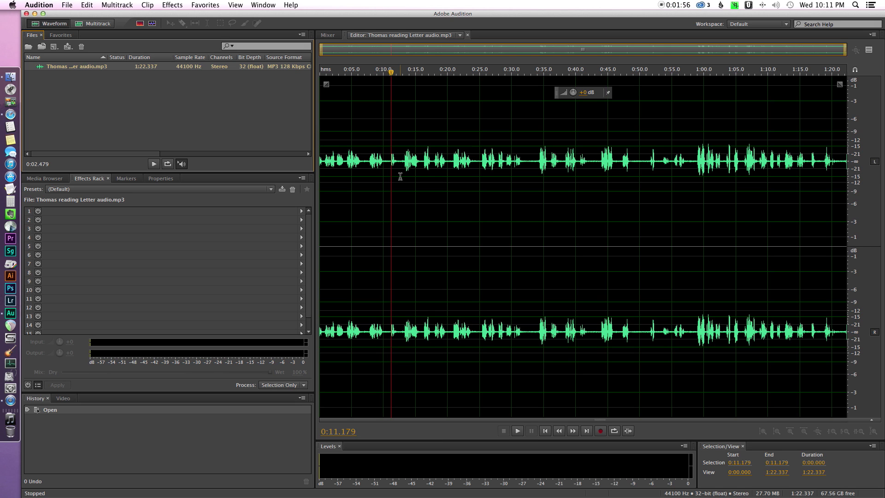
right_click(400, 179)
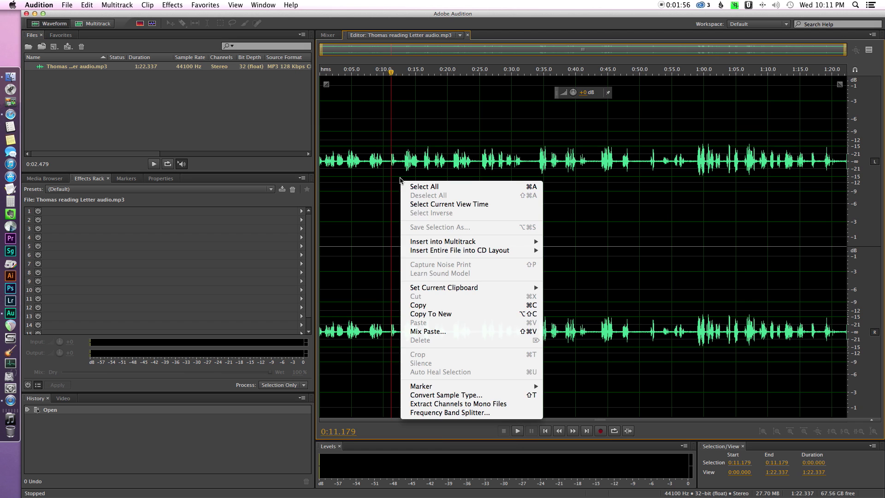
Extract the stereo file to left and right mono files and select all of the right channel.
click(458, 403)
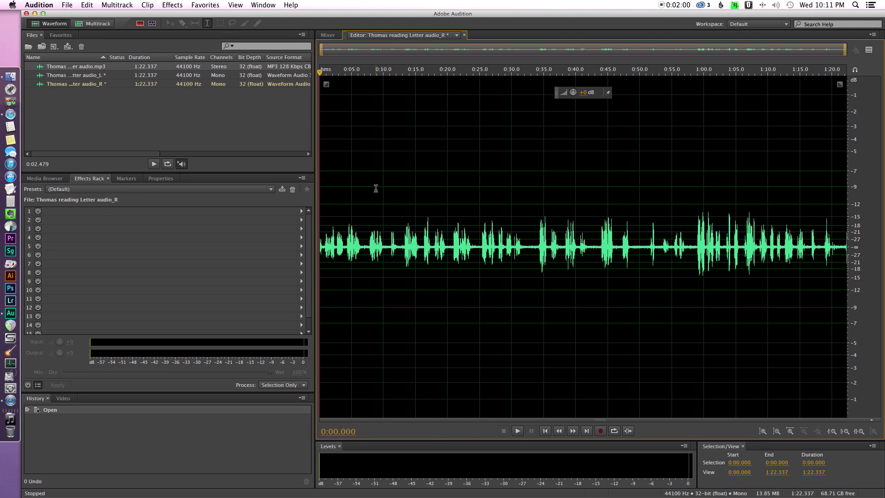
click(375, 188)
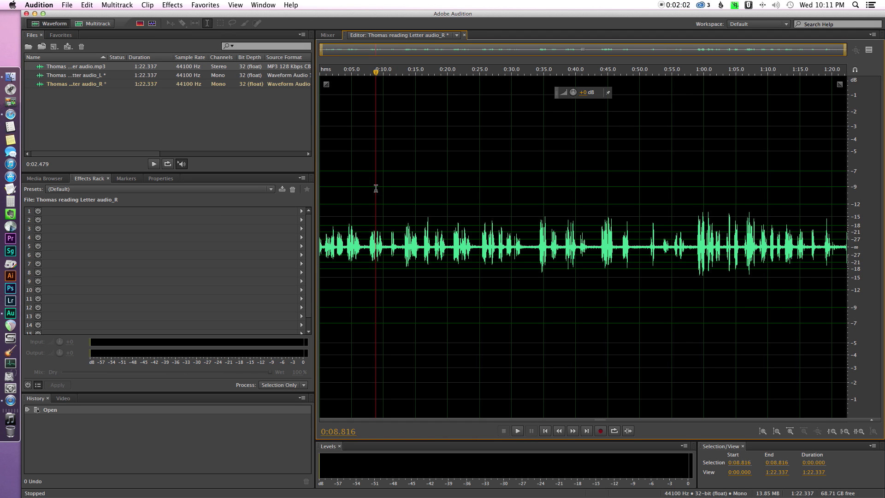
key(super+a)
Normalize the right channel to -0.1 dB from Favorites, then select the quiet gap near 0:32.
click(210, 6)
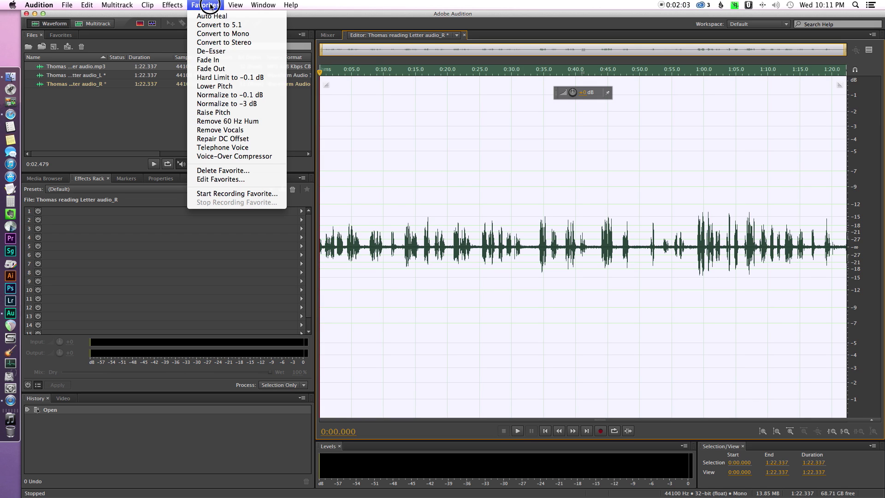
click(235, 96)
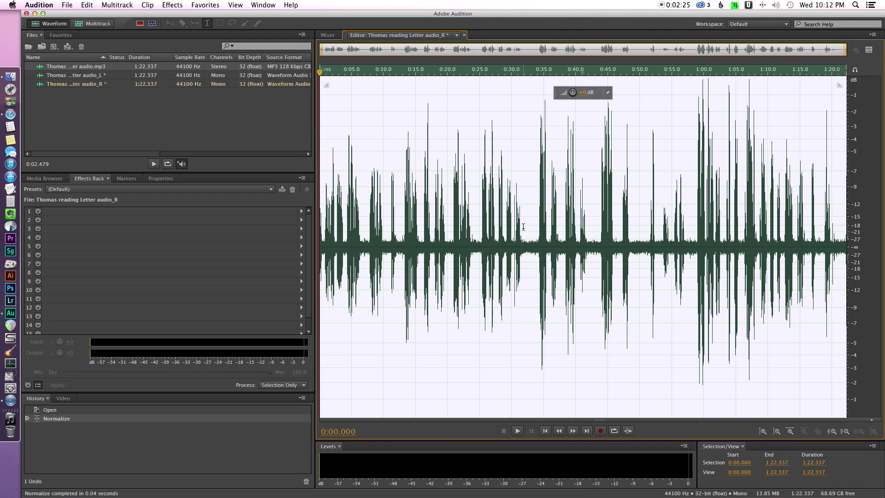
drag(522, 224, 537, 229)
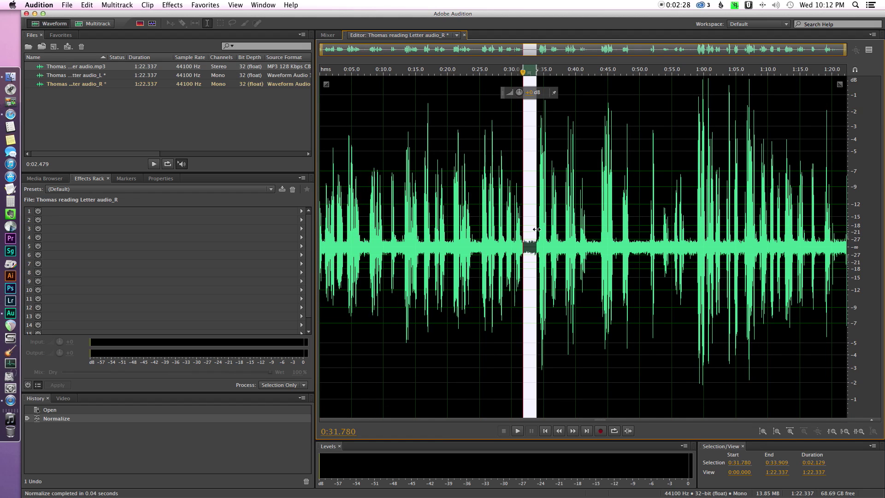
Browse the Effects Rack's effect list, then close it without adding anything.
click(301, 211)
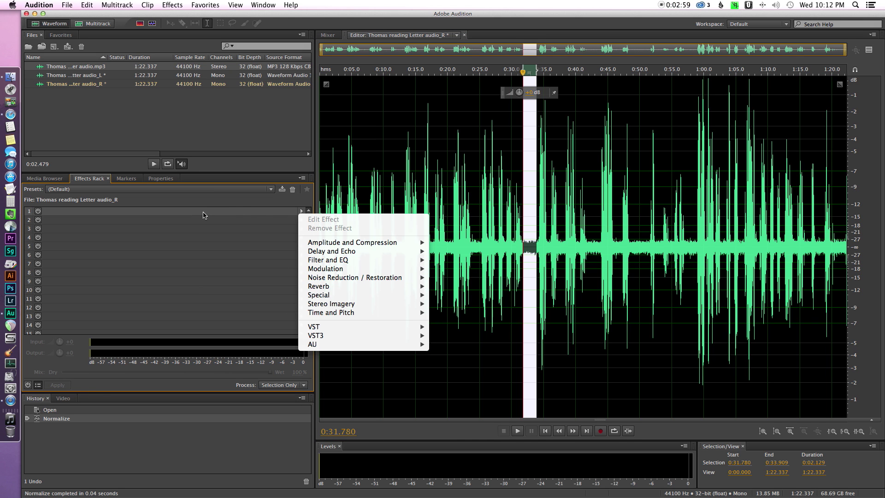
mouse_move(325, 278)
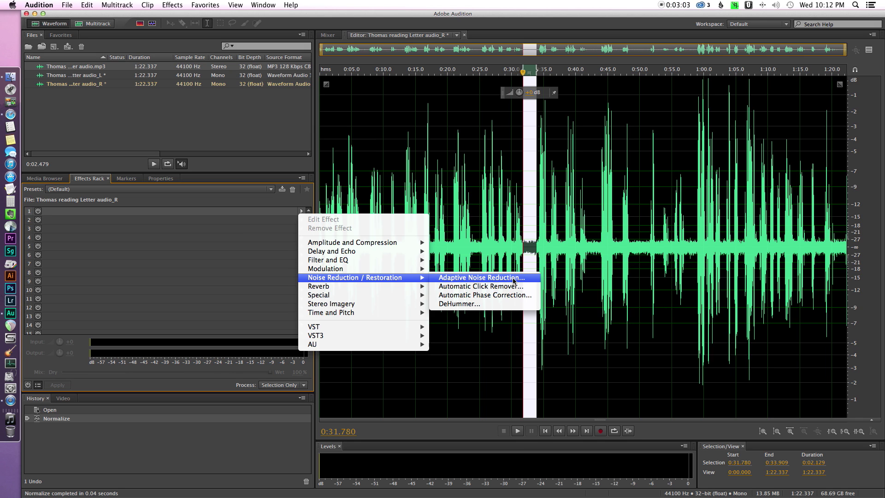
click(230, 213)
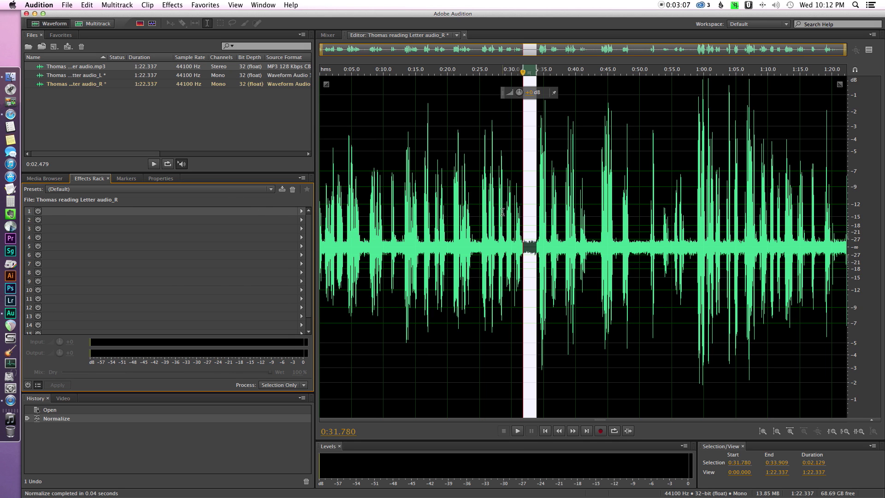
Choose Effects > Noise Reduction / Restoration > Capture Noise Print for the 2.129-second gap.
click(174, 5)
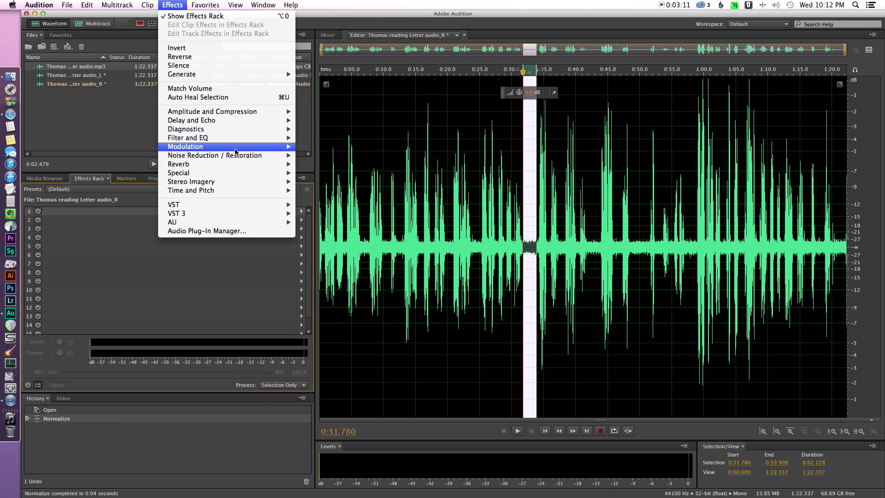
mouse_move(239, 157)
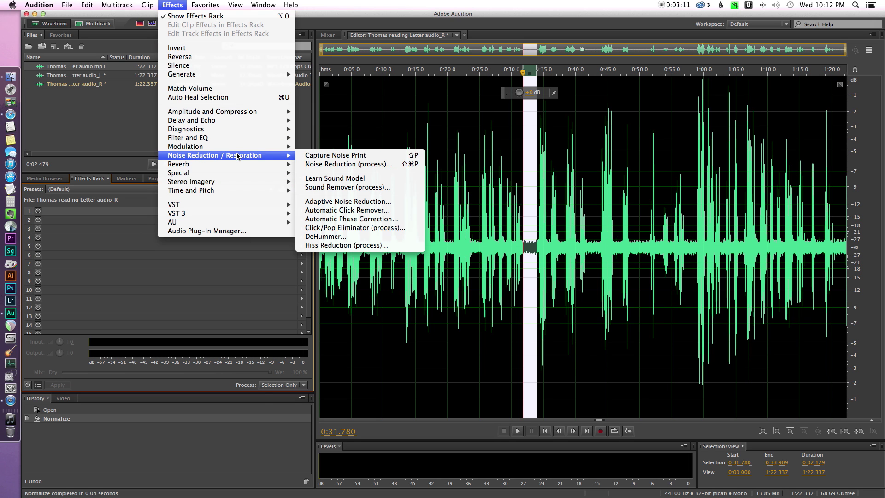
click(380, 159)
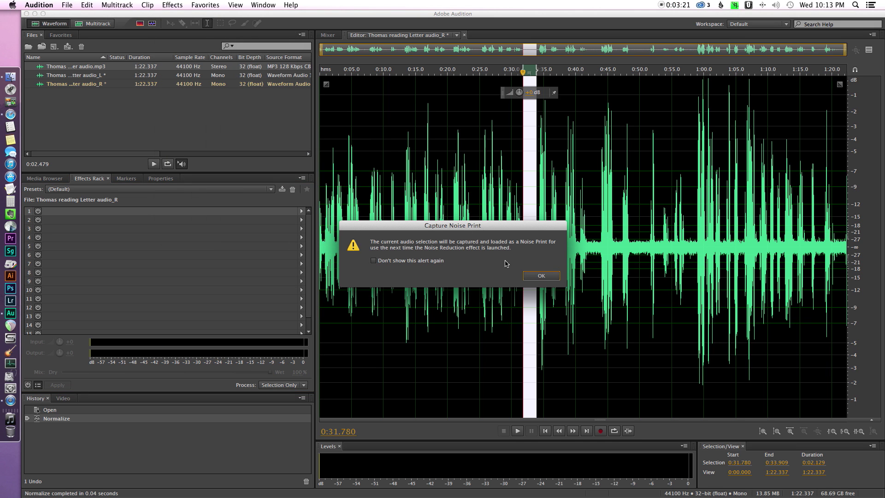
Confirm the noise print capture and select the entire right-channel waveform.
click(539, 277)
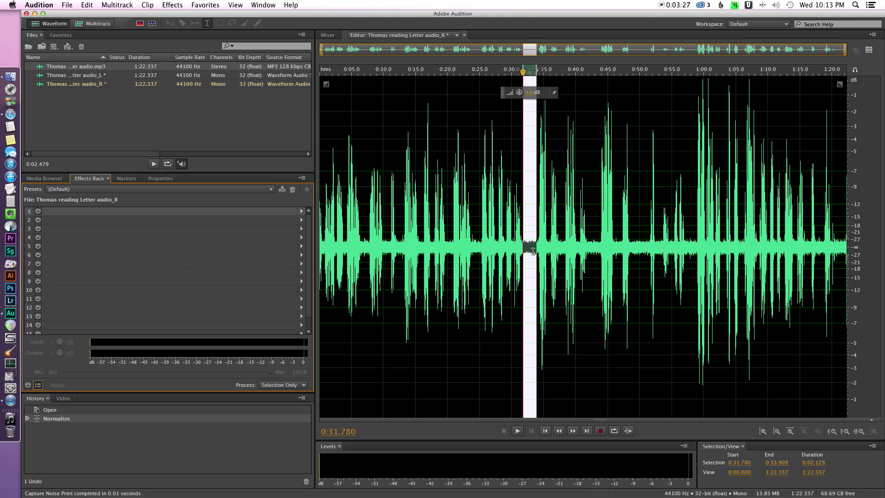
click(409, 119)
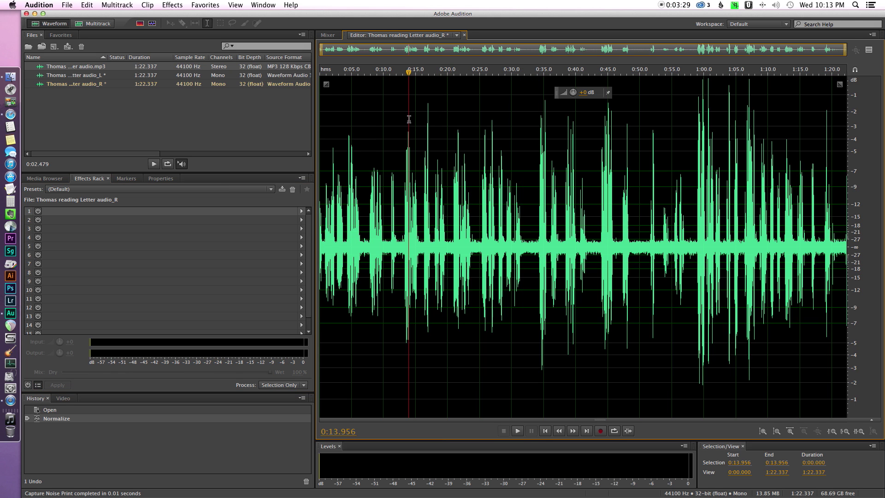
key(super+a)
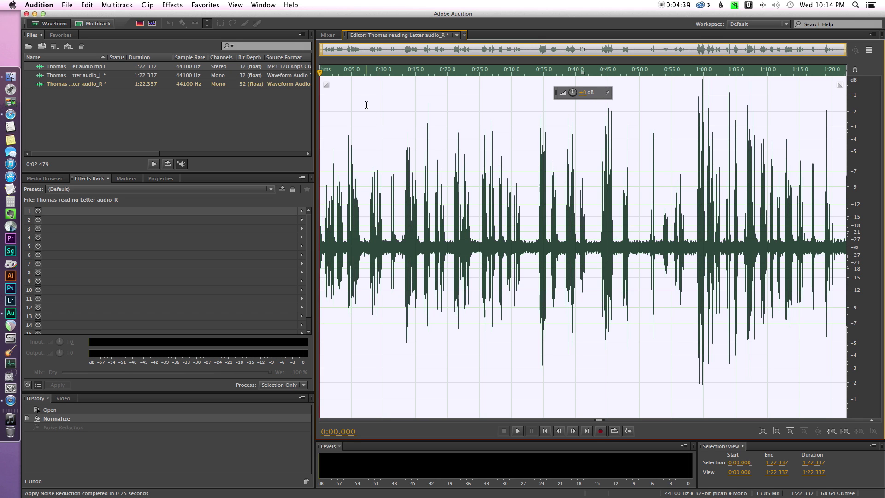
Open Effects > Noise Reduction / Restoration > Noise Reduction (process).
click(172, 6)
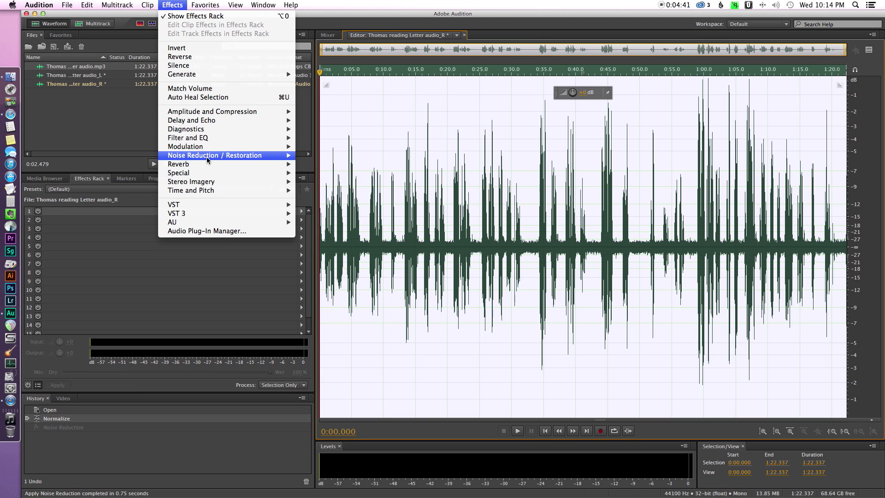
mouse_move(241, 156)
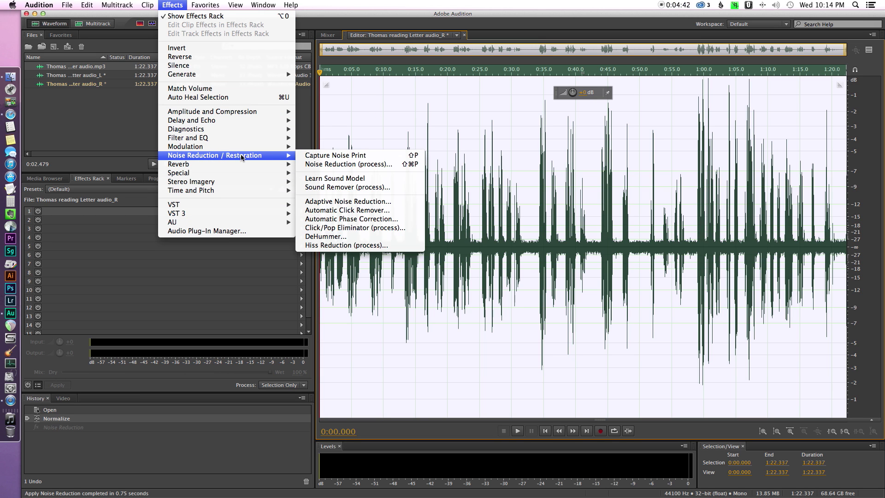
click(346, 164)
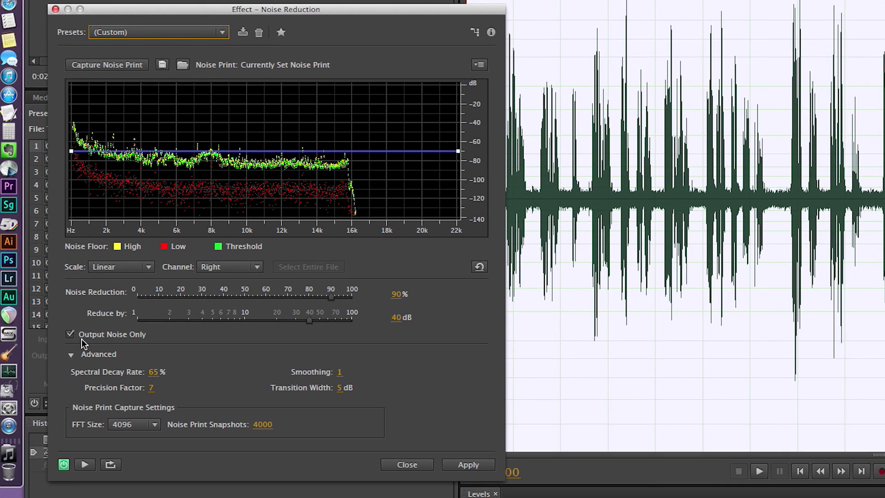
Preview with Output Noise Only on, switch it off, and apply Noise Reduction to the track.
click(69, 334)
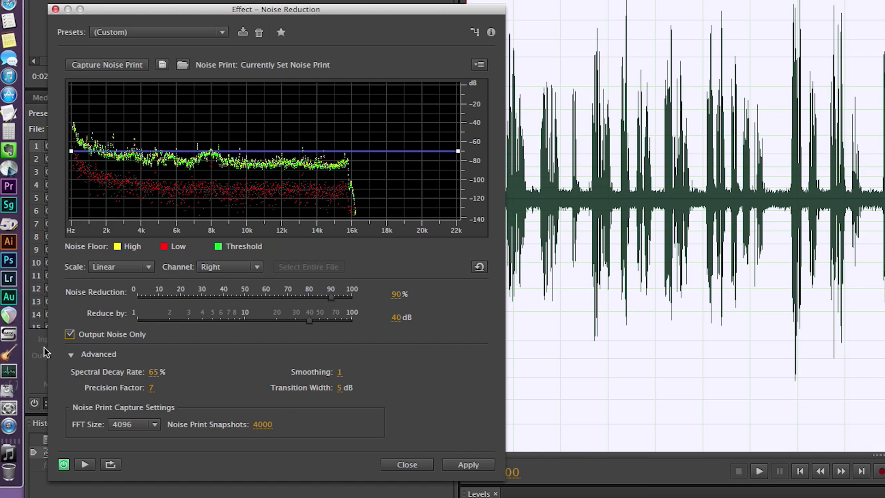
click(70, 335)
click(467, 465)
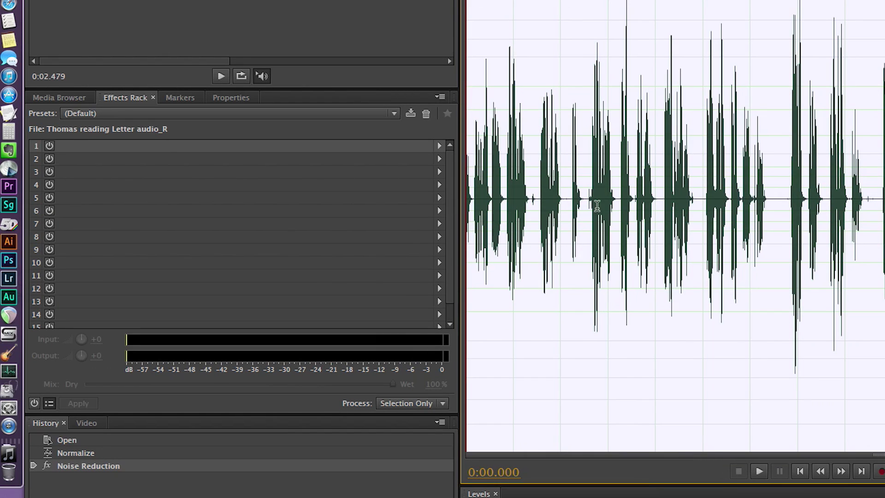
Clear the selection, put the playhead at 0:10.333, and bring up the effect choices for rack slot 1.
click(565, 200)
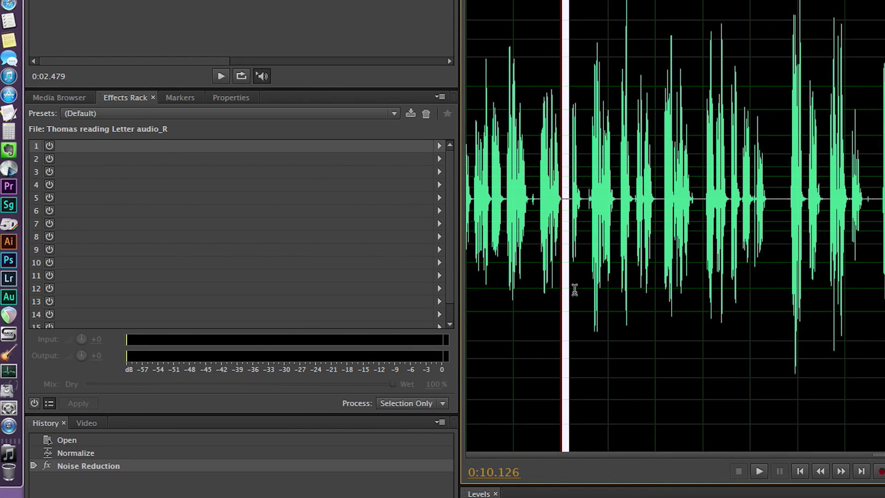
click(591, 313)
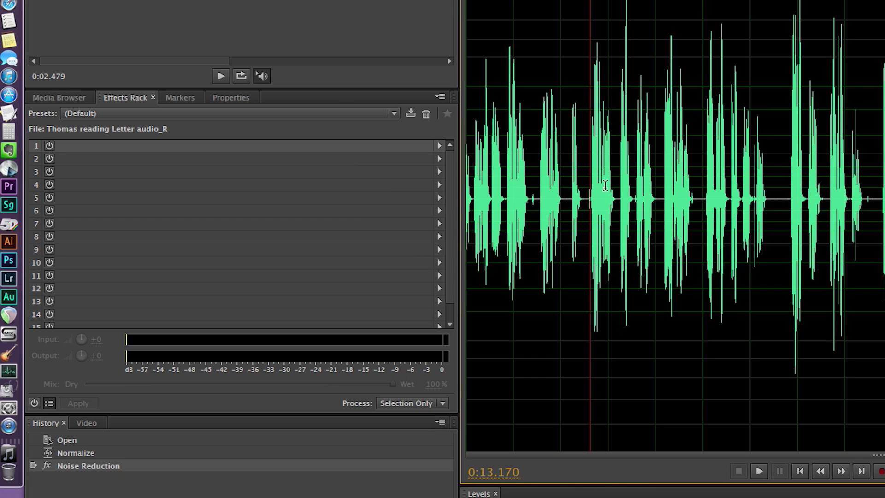
click(440, 147)
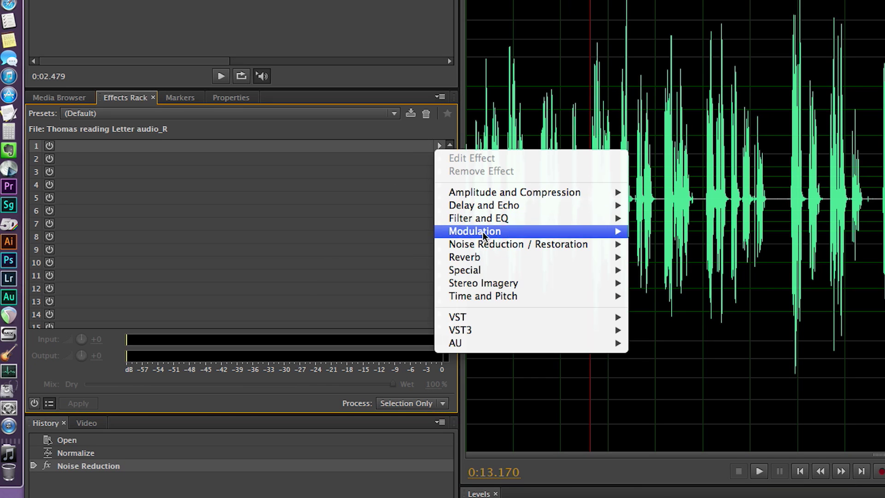
mouse_move(589, 243)
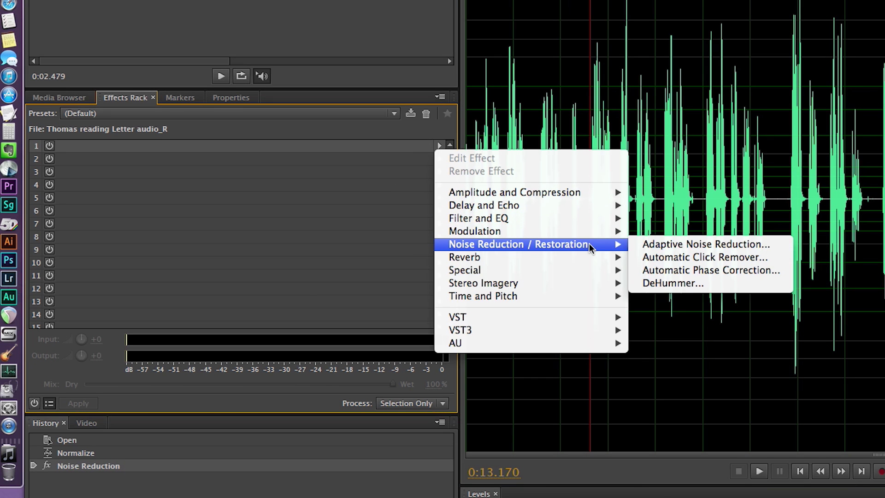
click(674, 188)
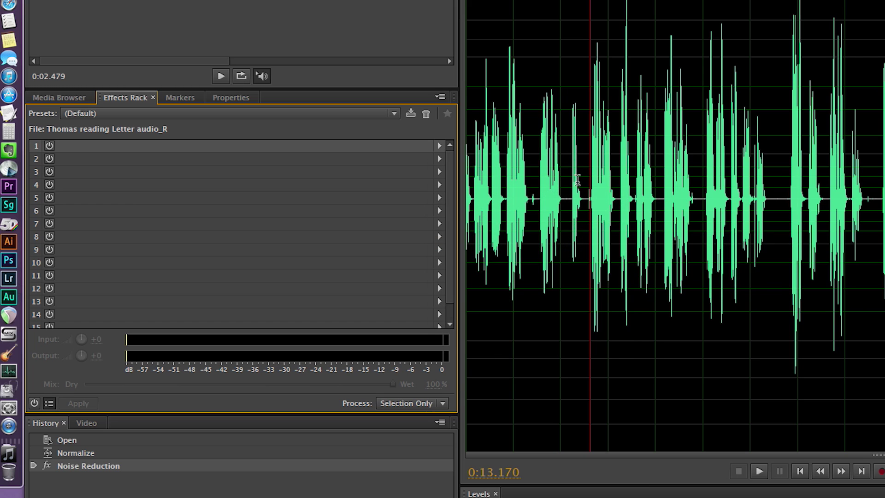
click(563, 162)
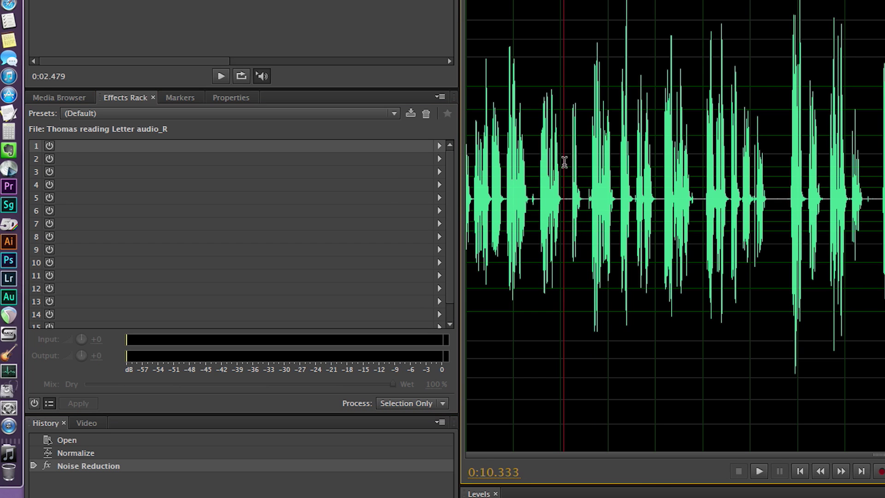
click(439, 145)
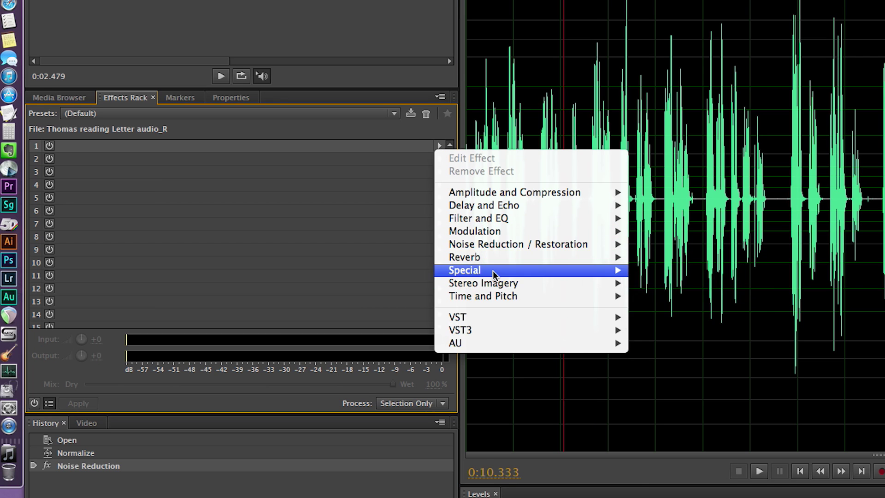
Add a Parametric Equalizer to the first rack slot and move its window left.
mouse_move(493, 219)
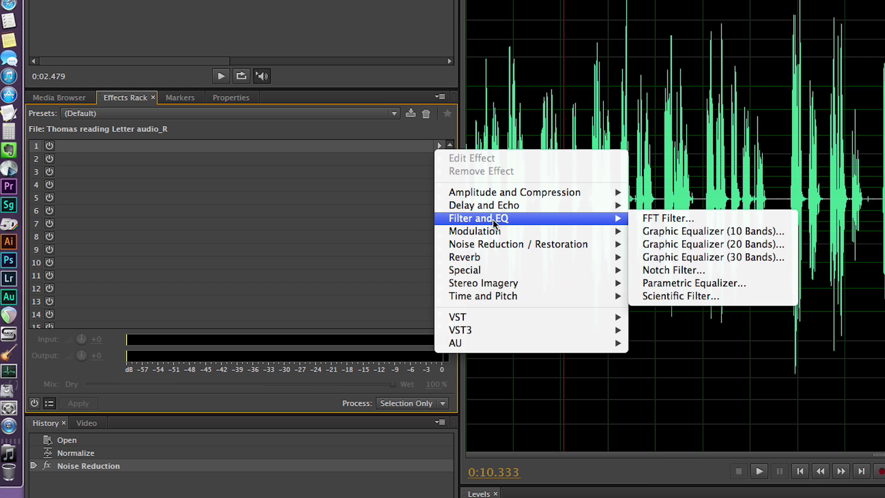
click(692, 282)
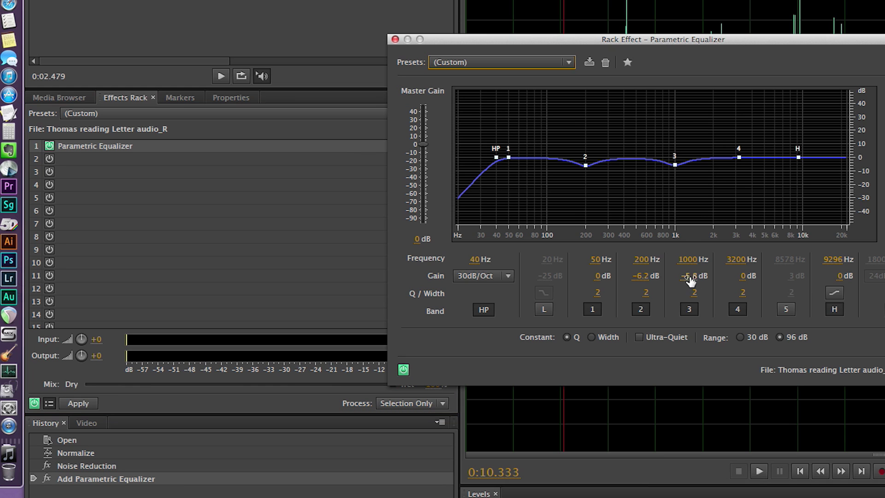
click(583, 39)
drag(651, 40, 415, 26)
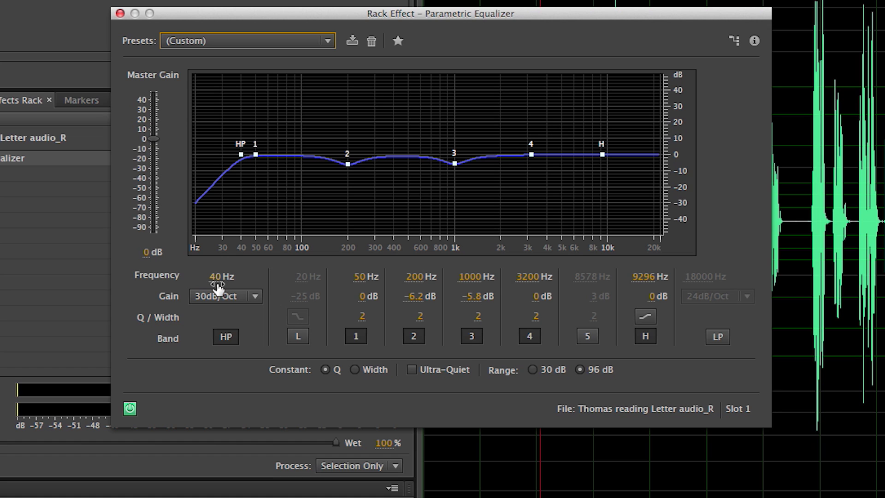
Raise the equalizer's high-pass cutoff from 40 Hz to 72 Hz and nudge band 2's frequency.
drag(220, 282, 248, 282)
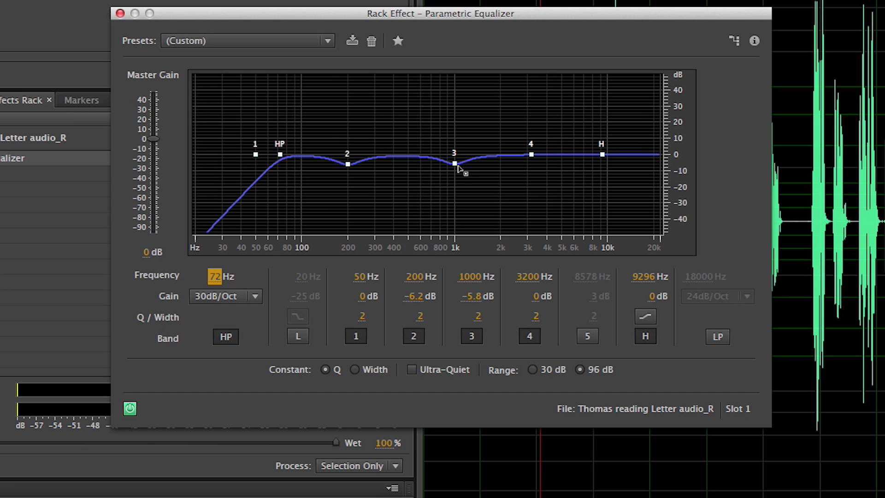
mouse_move(457, 166)
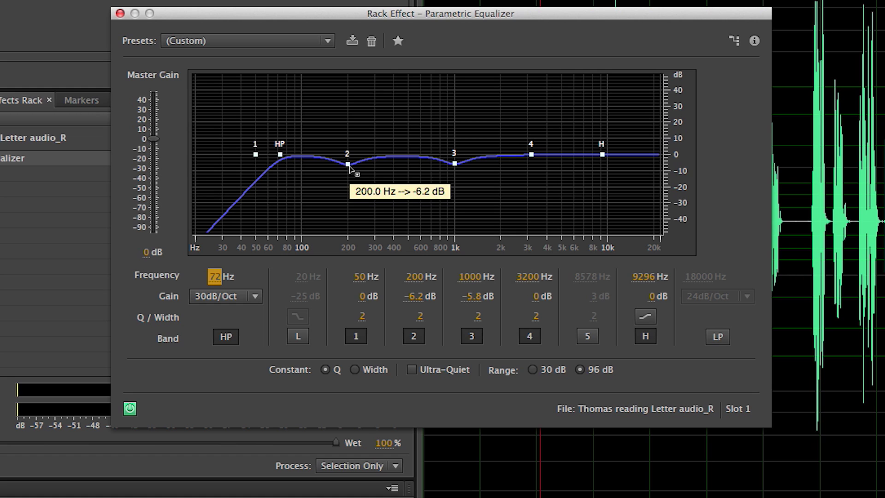
mouse_move(348, 165)
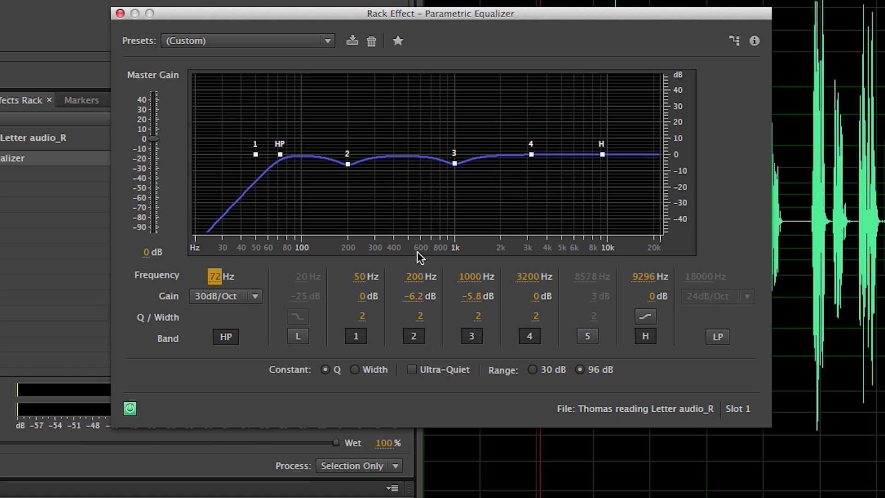
mouse_move(414, 278)
mouse_down()
mouse_move(458, 273)
mouse_move(414, 276)
mouse_up()
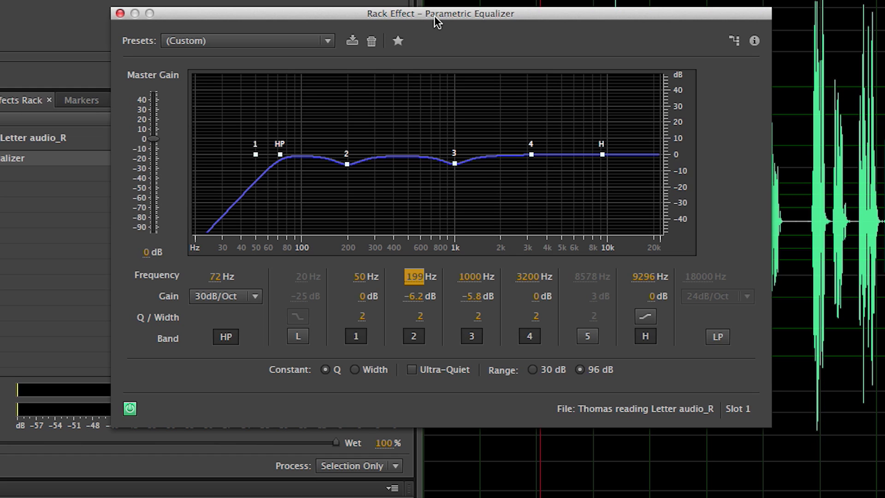
Close the equalizer, add a Mastering effect to the second slot, and start playback to preview.
click(122, 15)
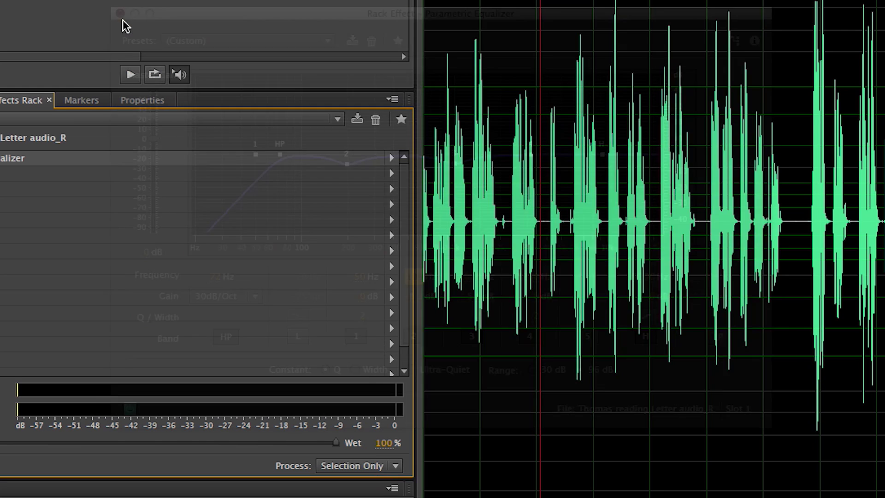
click(391, 174)
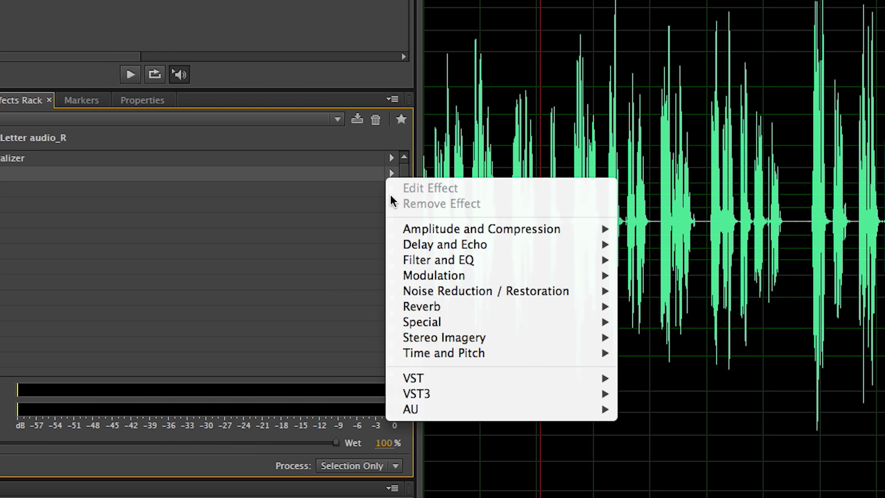
mouse_move(443, 325)
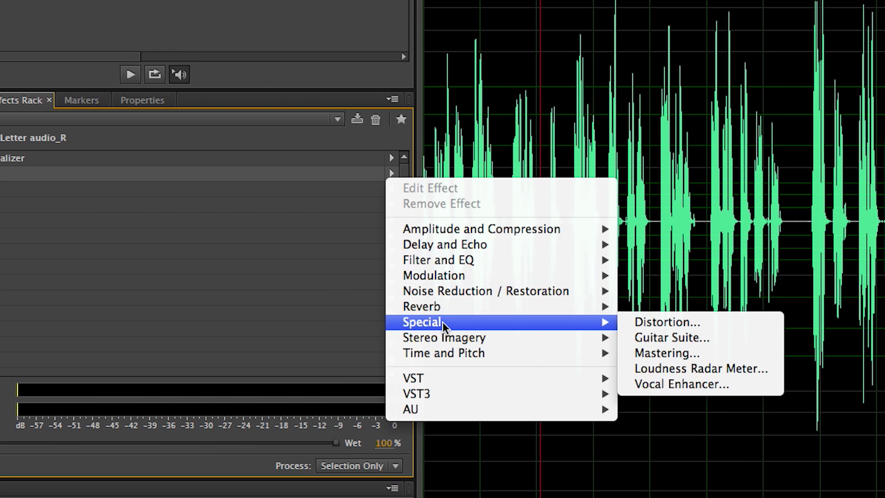
click(691, 354)
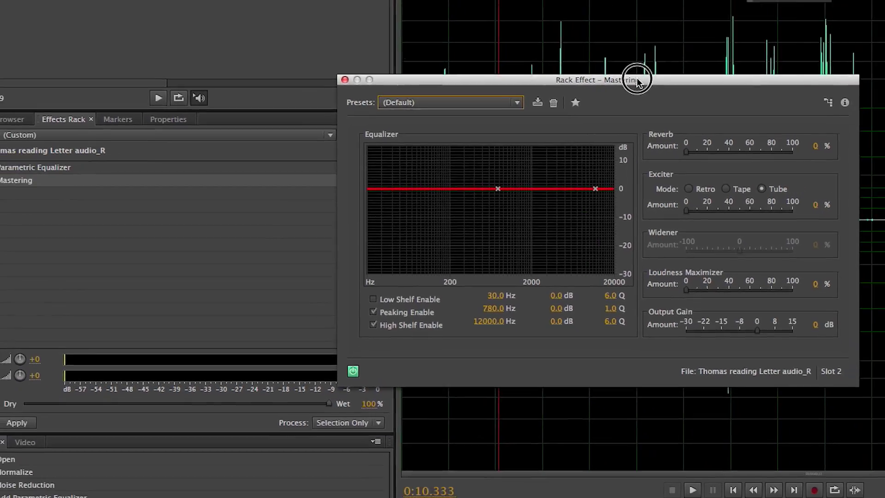
drag(702, 56, 492, 28)
key(space)
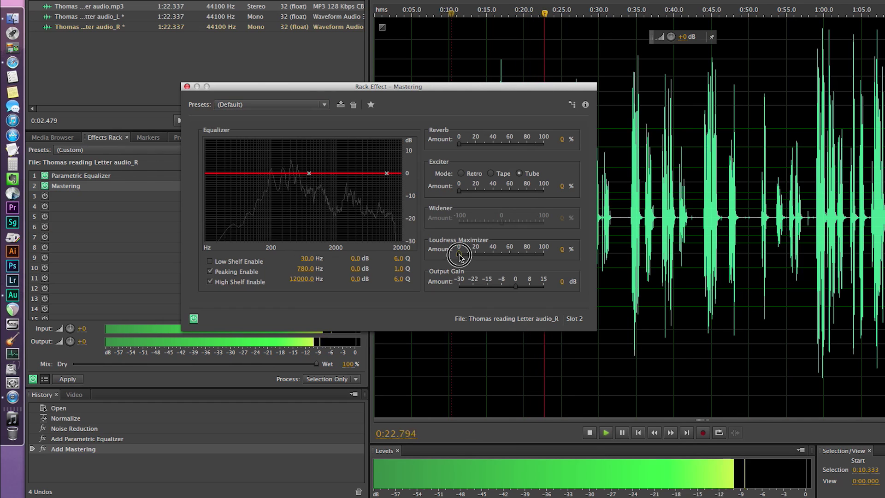
Set Mastering's Loudness Maximizer to 30% and Exciter to 19%, then close it.
drag(459, 256, 486, 258)
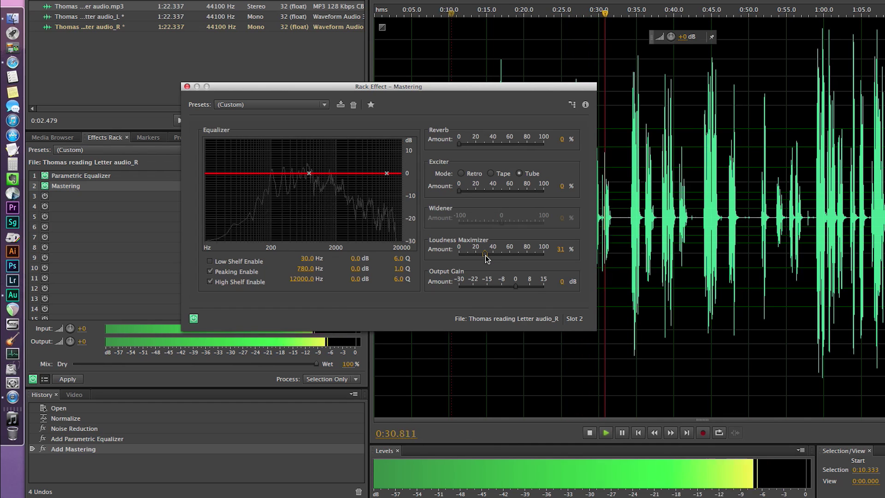
click(485, 257)
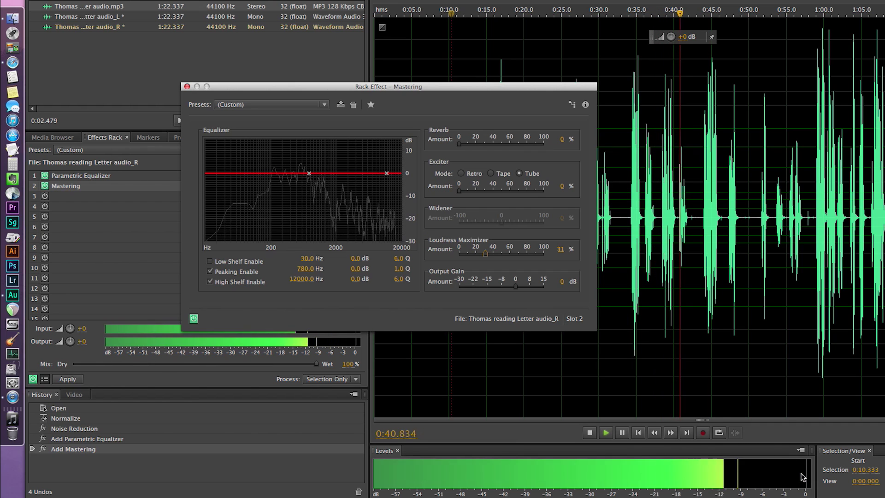
drag(486, 256, 561, 255)
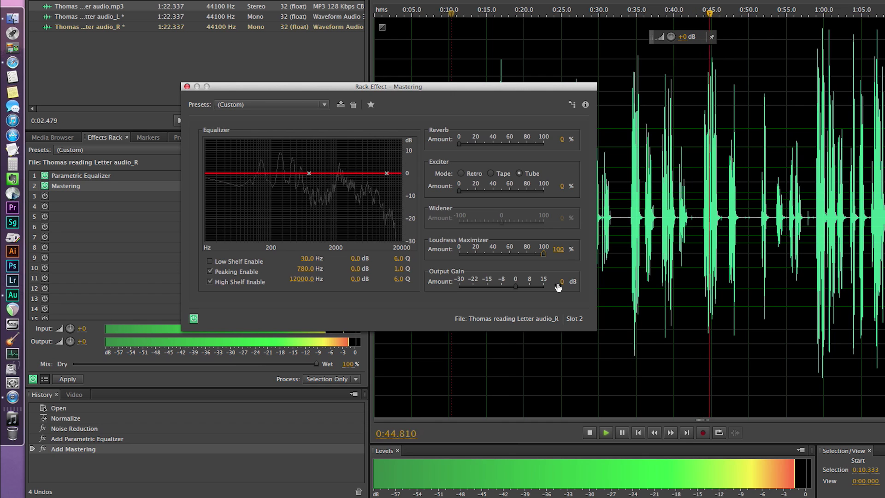
drag(544, 254, 485, 256)
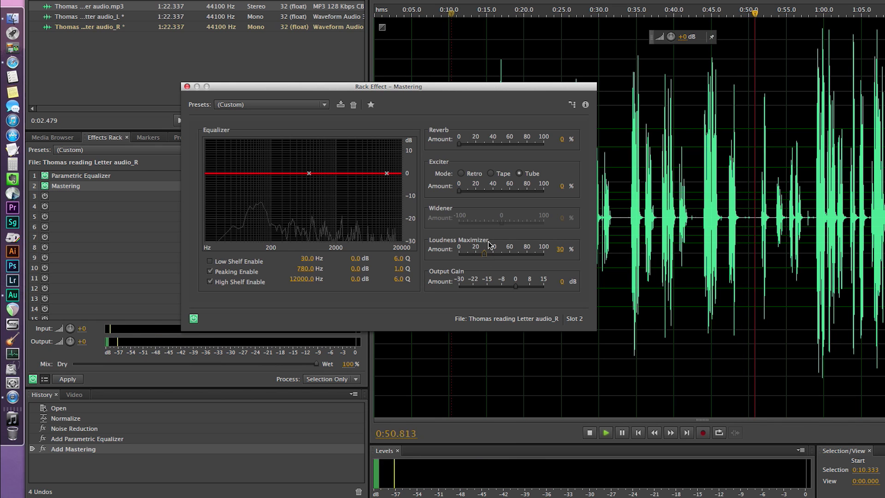
click(459, 190)
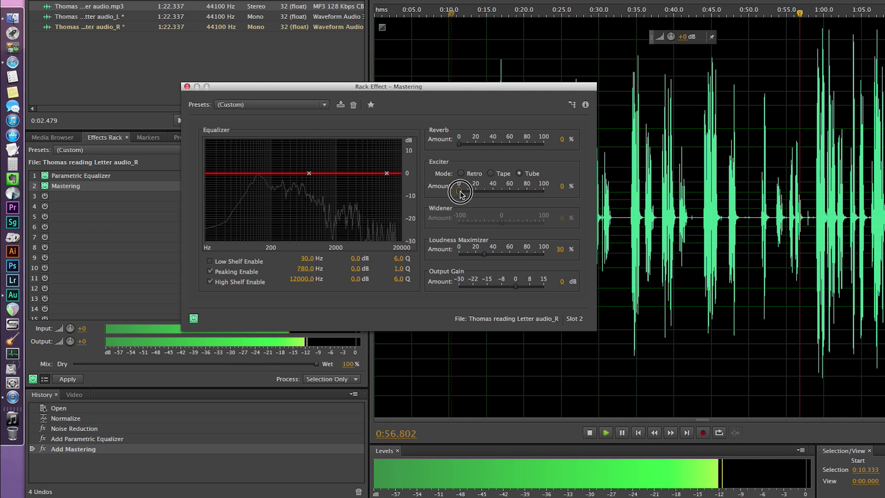
drag(460, 191, 476, 195)
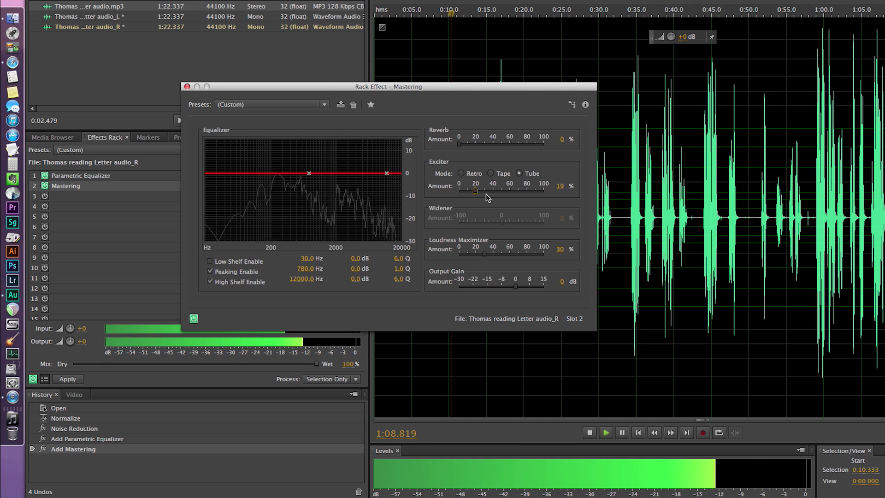
click(187, 86)
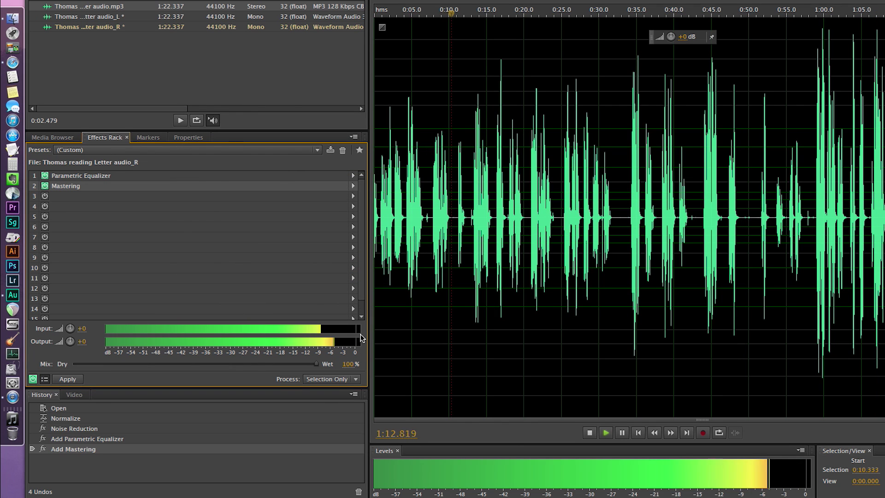
Preview from near the start, stop, and apply the rack to render the EQ and Mastering effects.
click(398, 266)
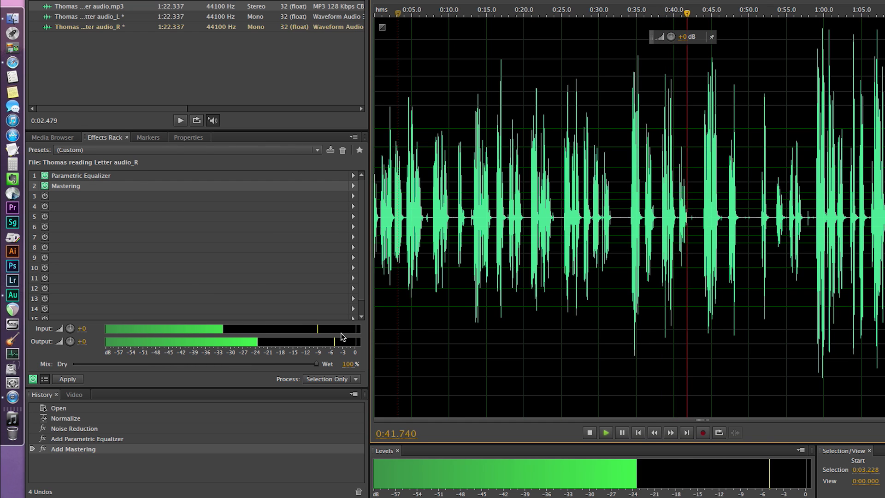
key(space)
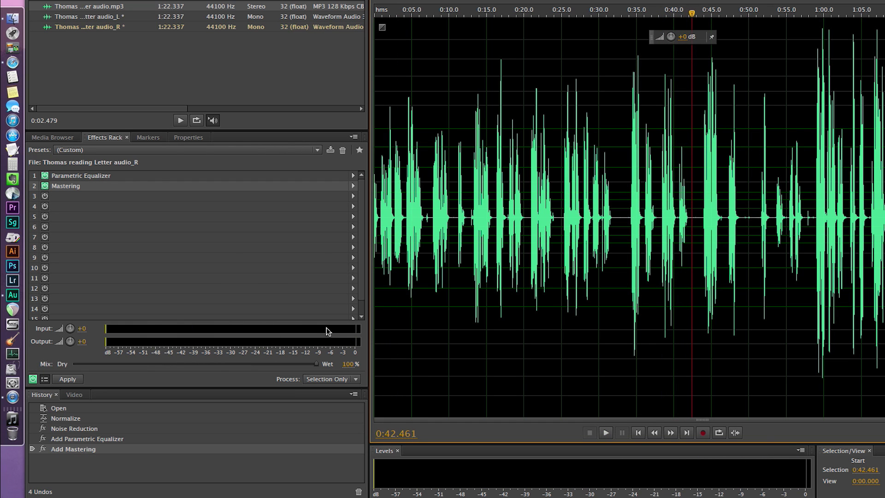
click(69, 379)
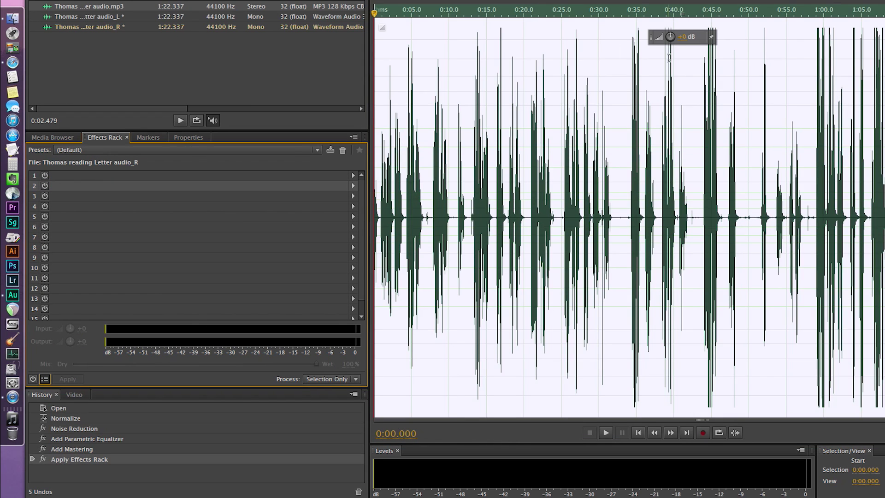
click(76, 1)
mouse_move(122, 133)
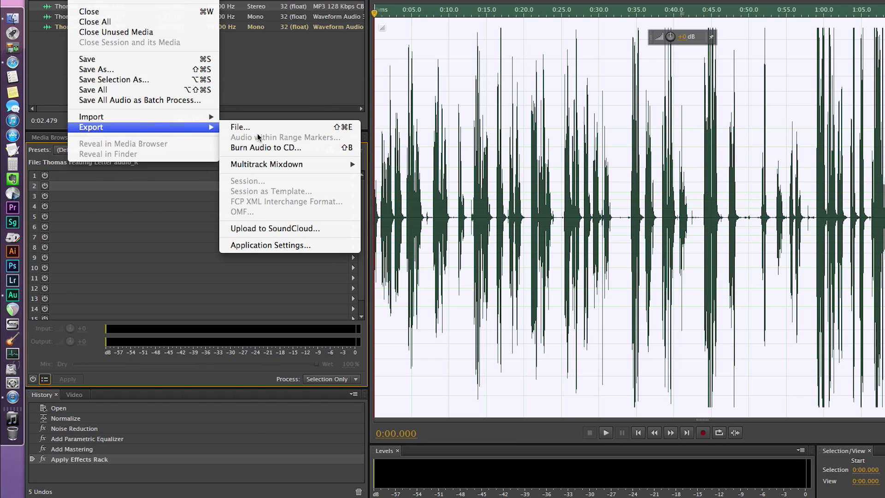
click(162, 206)
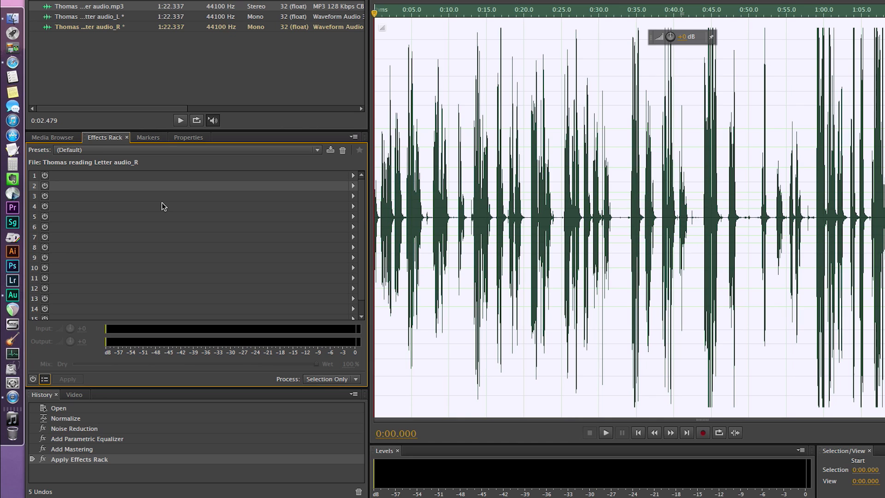
click(162, 203)
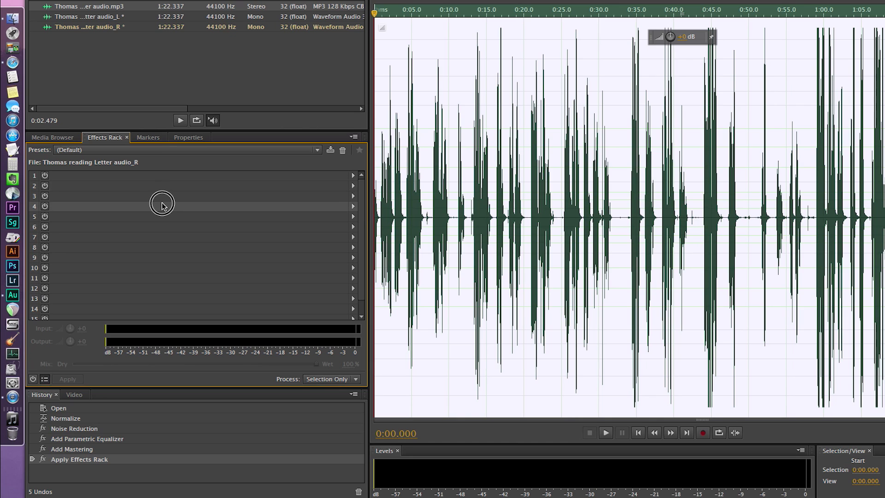